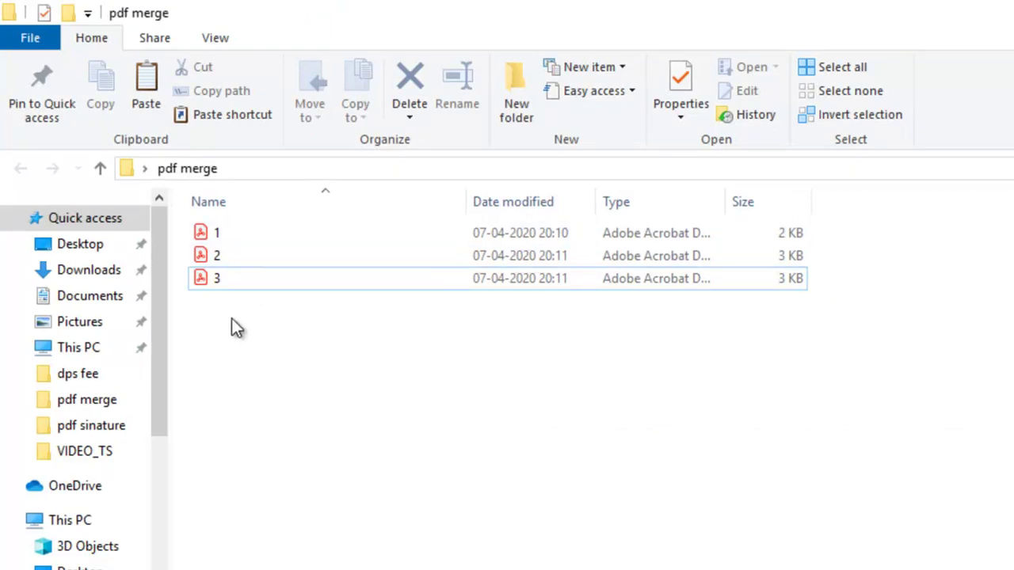
Open 1.pdf in Acrobat Reader and scroll over its page showing a big red 1
{"action": "double_click", "coordinate": [218, 235]}
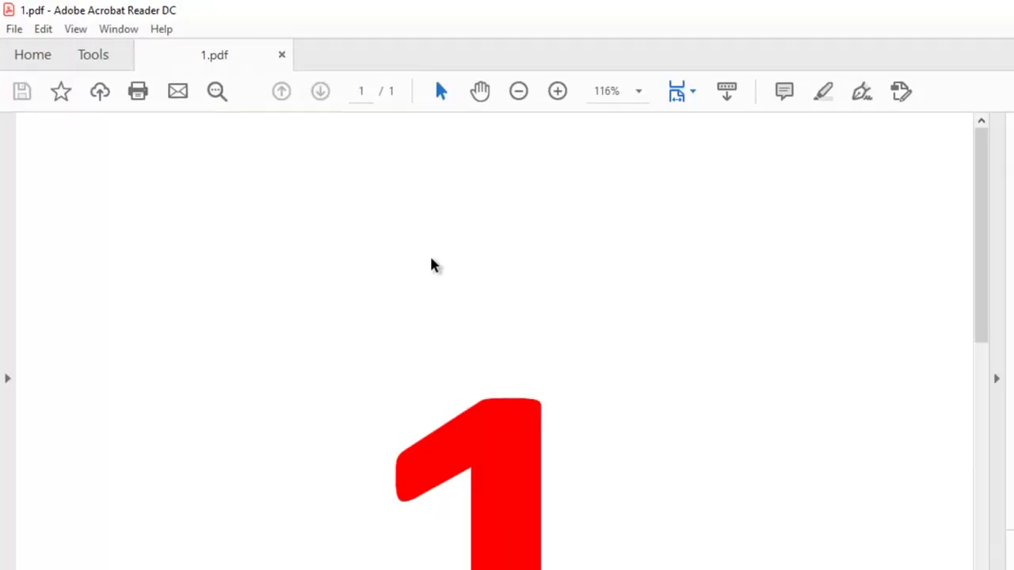
{"action": "scroll", "coordinate": [575, 286], "scroll_direction": "down", "scroll_amount": 3}
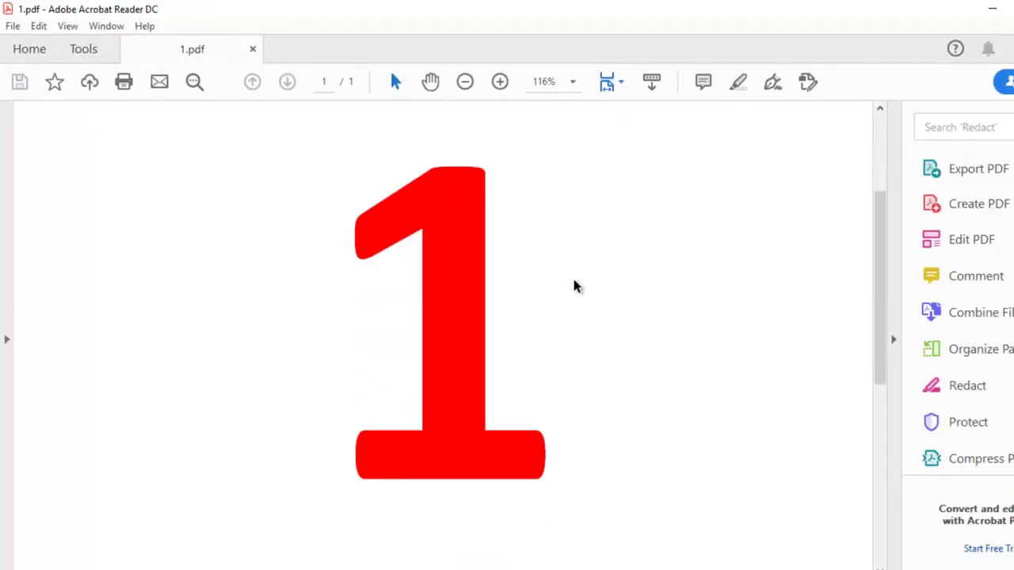
{"action": "scroll", "coordinate": [575, 286], "scroll_direction": "down", "scroll_amount": 5}
{"action": "scroll", "coordinate": [574, 283], "scroll_direction": "up", "scroll_amount": 5}
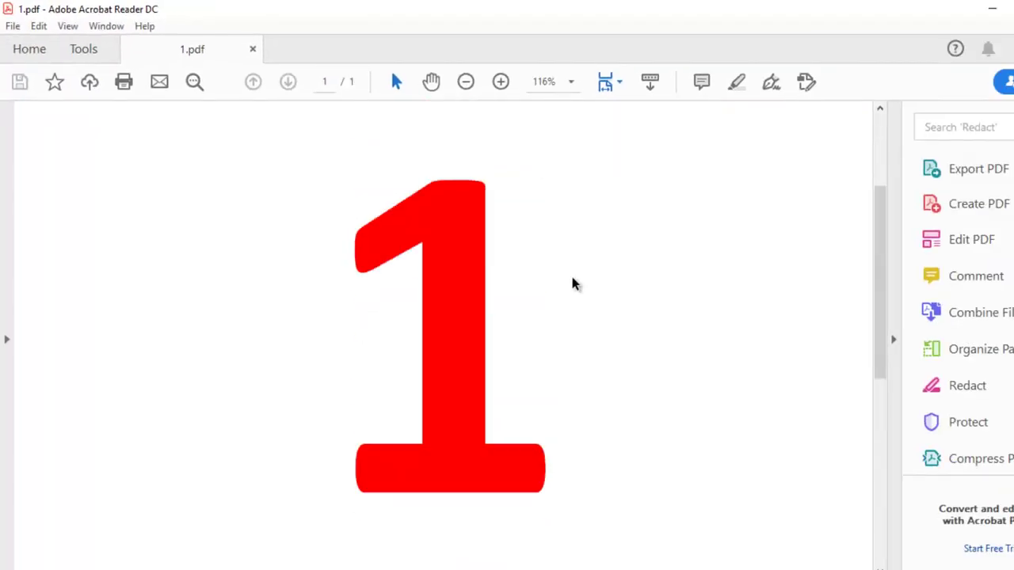
{"action": "scroll", "coordinate": [572, 282], "scroll_direction": "up", "scroll_amount": 3}
{"action": "scroll", "coordinate": [548, 271], "scroll_direction": "down", "scroll_amount": 4}
{"action": "scroll", "coordinate": [547, 269], "scroll_direction": "down", "scroll_amount": 3}
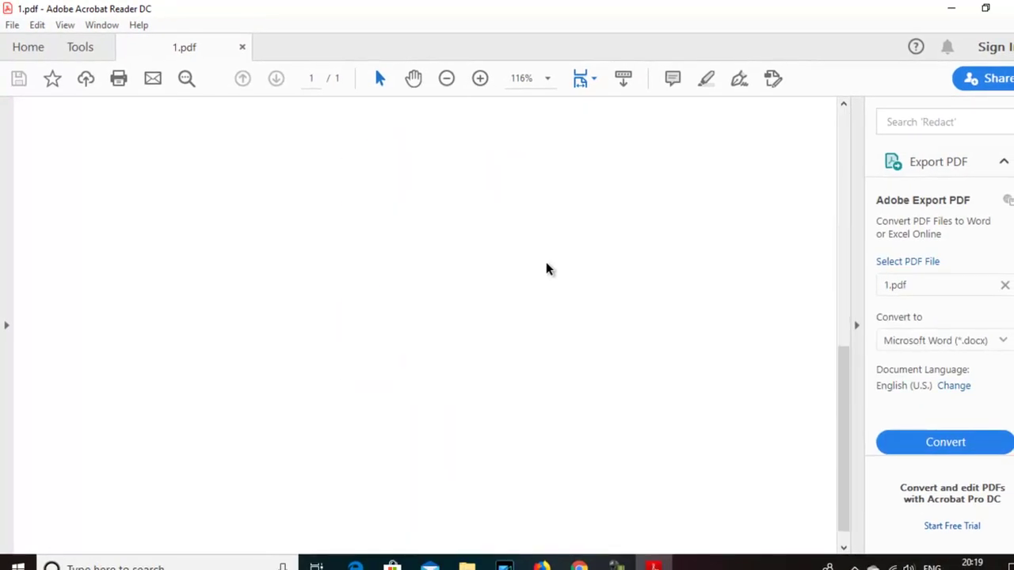
{"action": "scroll", "coordinate": [545, 269], "scroll_direction": "up", "scroll_amount": 3}
{"action": "scroll", "coordinate": [545, 268], "scroll_direction": "up", "scroll_amount": 3}
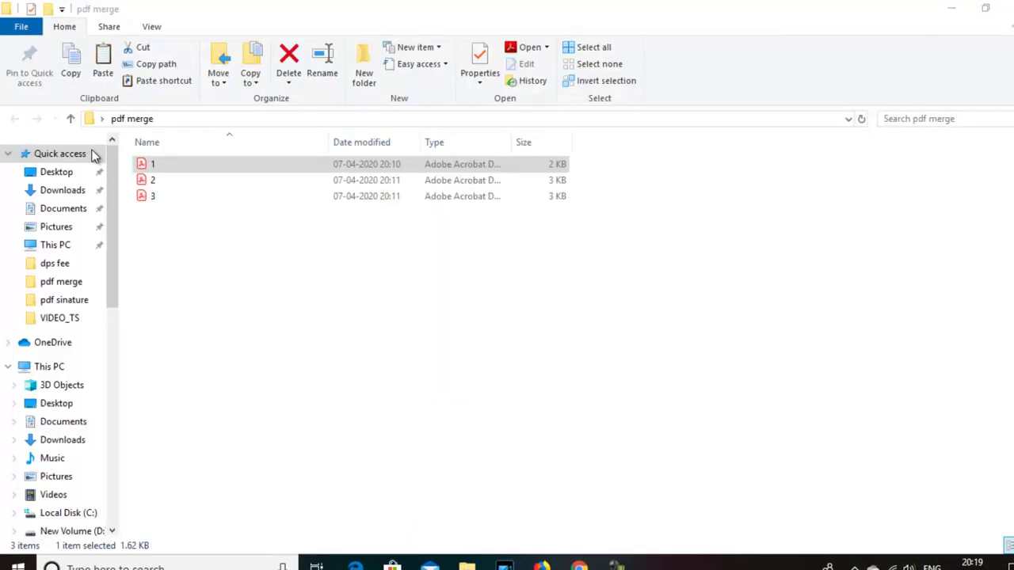
View 2.pdf and 3.pdf, then close Acrobat and bring up a new Chrome tab
{"action": "double_click", "coordinate": [160, 180]}
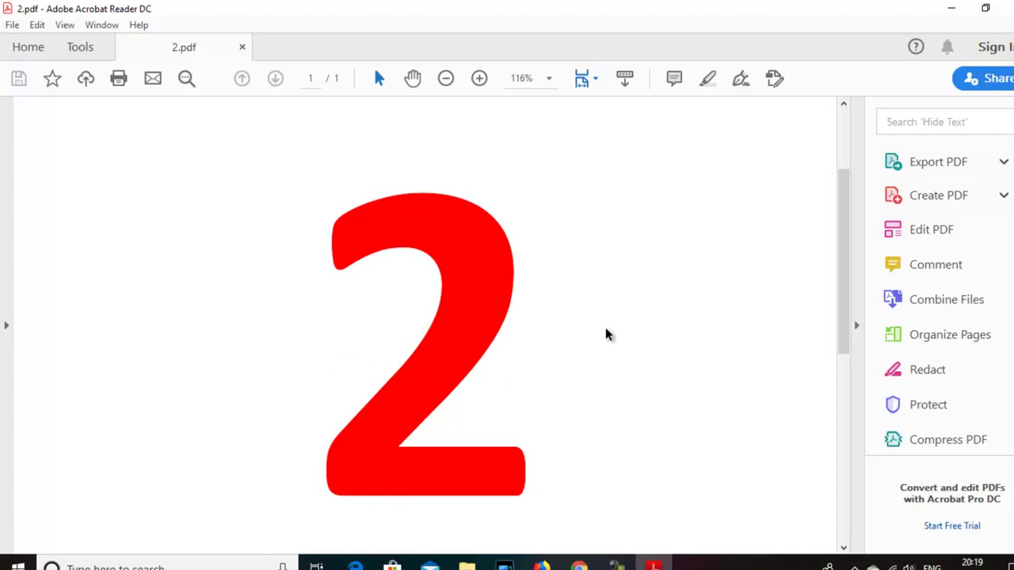
{"action": "scroll", "coordinate": [606, 334], "scroll_direction": "down", "scroll_amount": 5}
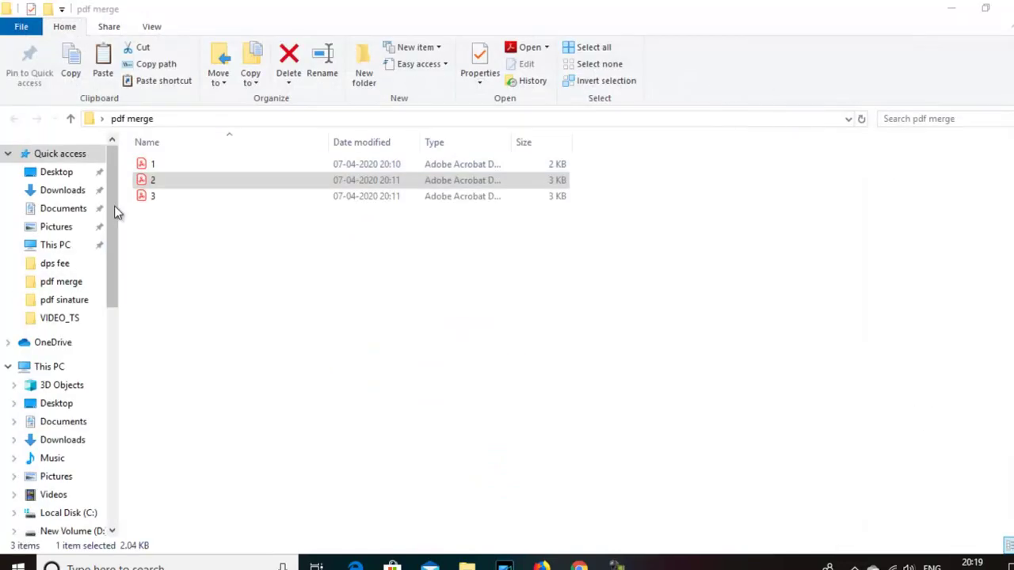
{"action": "double_click", "coordinate": [152, 196]}
{"action": "scroll", "coordinate": [693, 334], "scroll_direction": "down", "scroll_amount": 3}
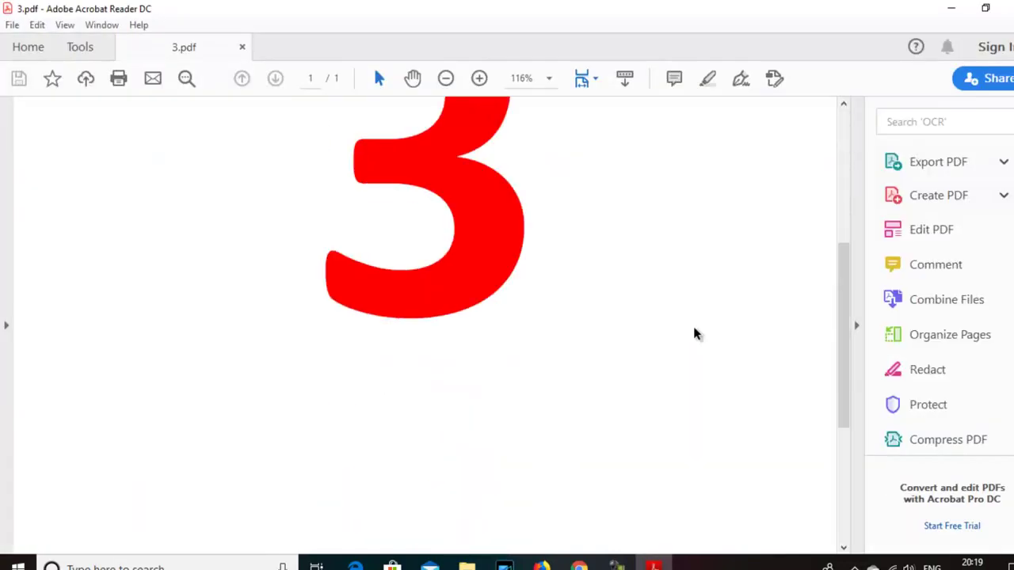
{"action": "scroll", "coordinate": [693, 334], "scroll_direction": "down", "scroll_amount": 3}
{"action": "scroll", "coordinate": [693, 334], "scroll_direction": "up", "scroll_amount": 6}
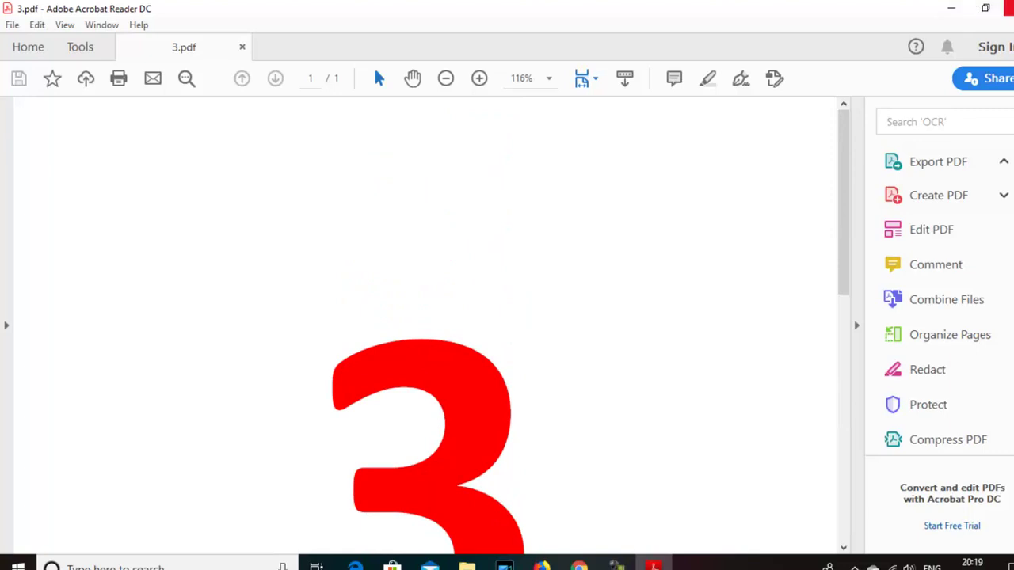
{"action": "left_click", "coordinate": [1007, 8]}
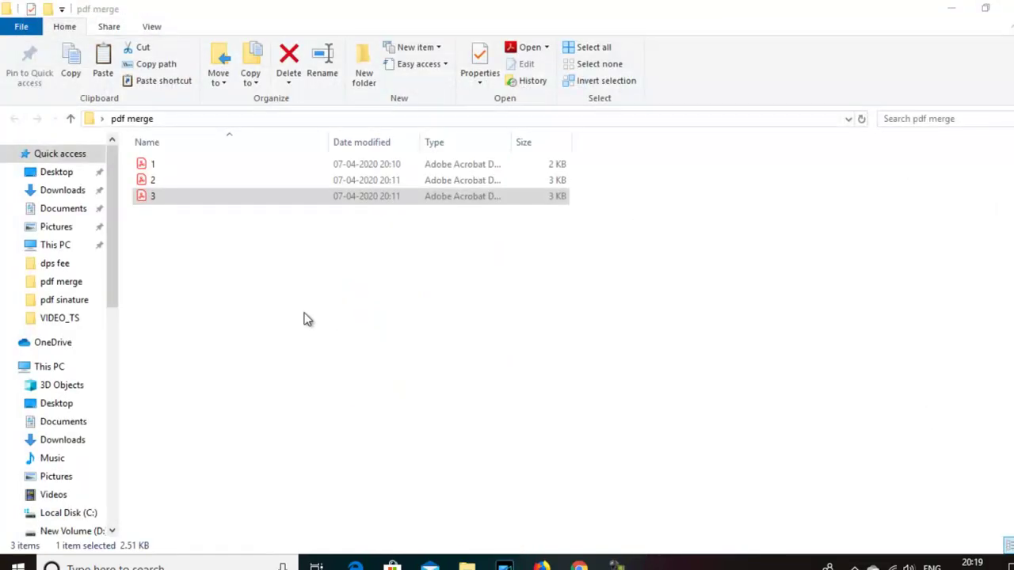
{"action": "left_click", "coordinate": [579, 564]}
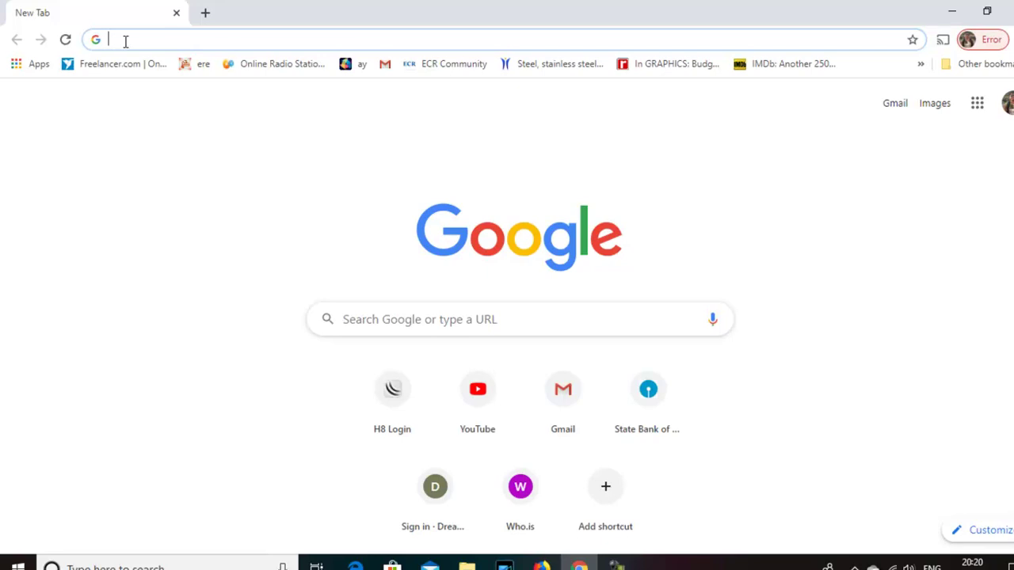
Search Google for pdfill and reach pdfill.com's What's New page with the 15.0 beta link
{"action": "type", "text": "pdfi"}
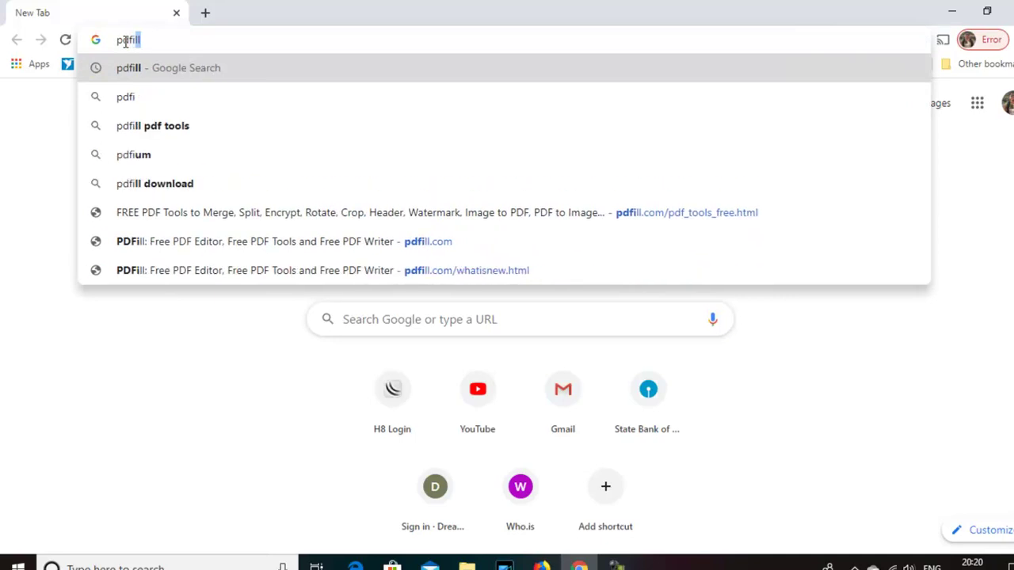
{"action": "key", "text": "Return"}
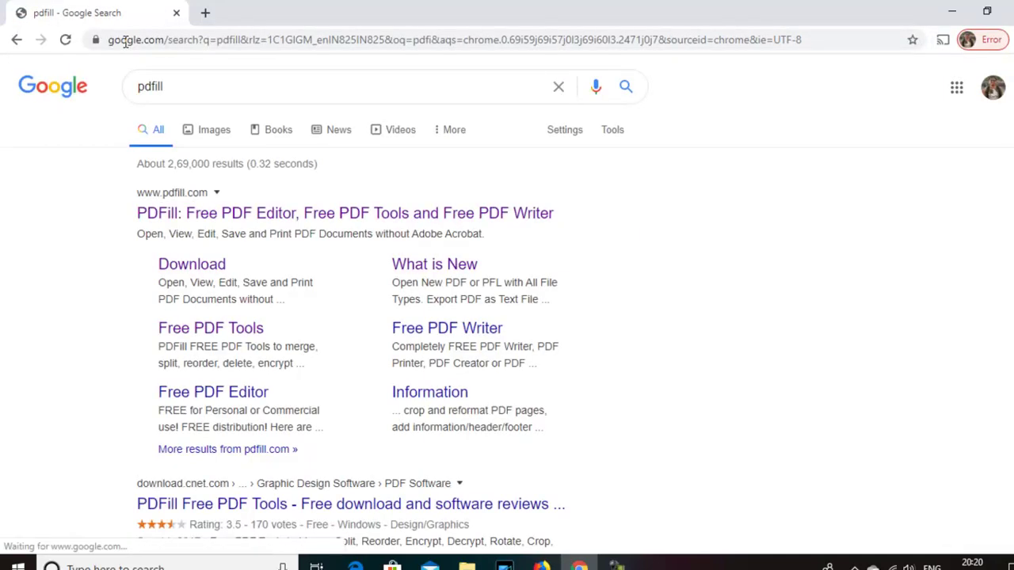
{"action": "left_click", "coordinate": [280, 216]}
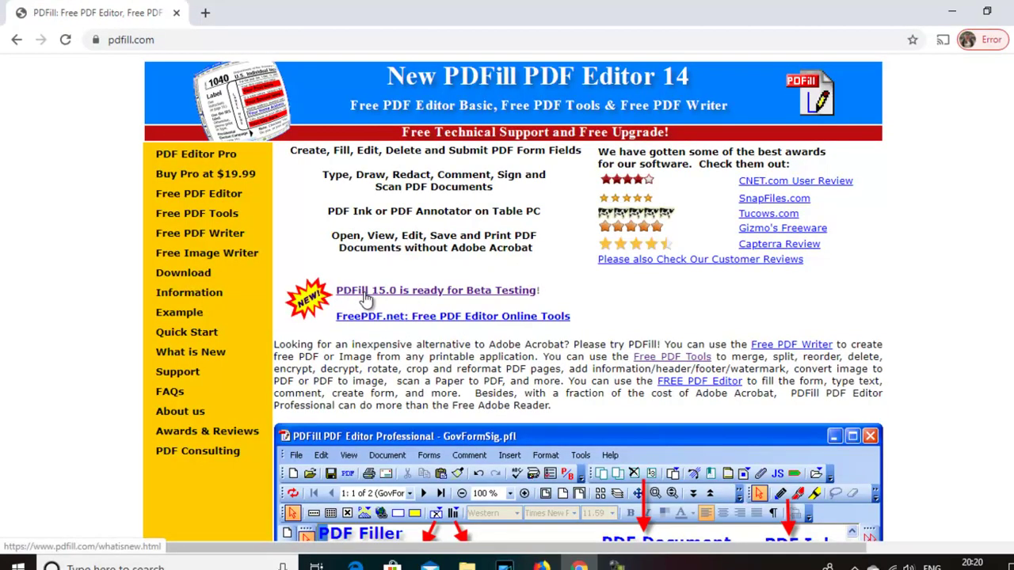
{"action": "left_click", "coordinate": [463, 293]}
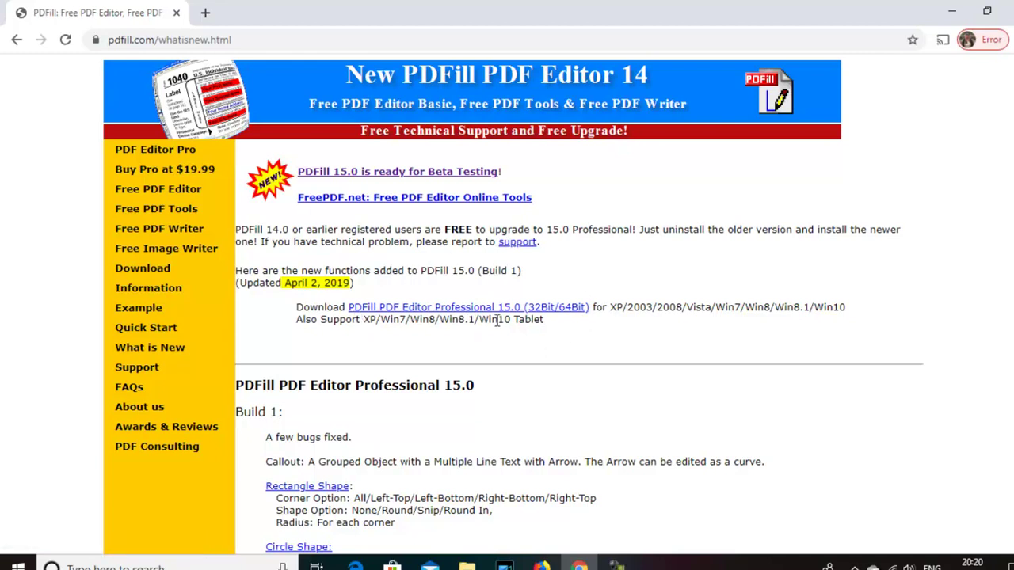
Minimize Chrome and the folder, start PDFill PDF Tools from PDF Writer's File menu, and close Writer
{"action": "left_click", "coordinate": [952, 17]}
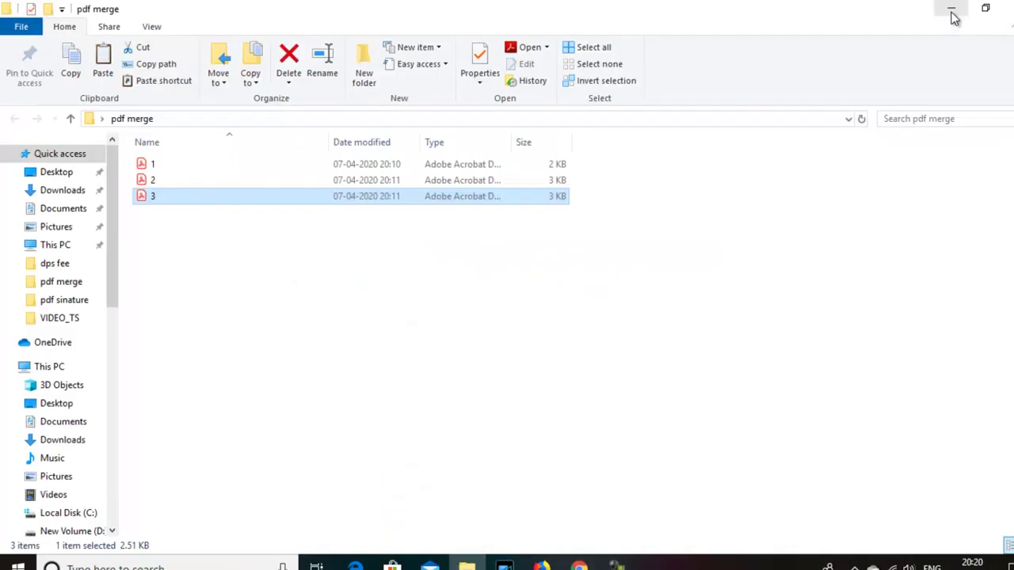
{"action": "left_click", "coordinate": [951, 9]}
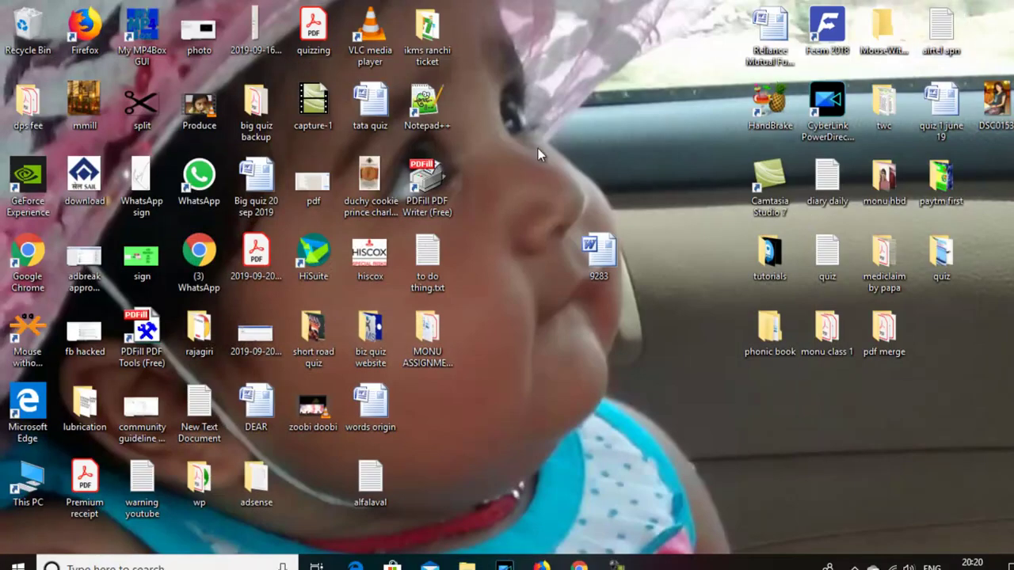
{"action": "double_click", "coordinate": [428, 184]}
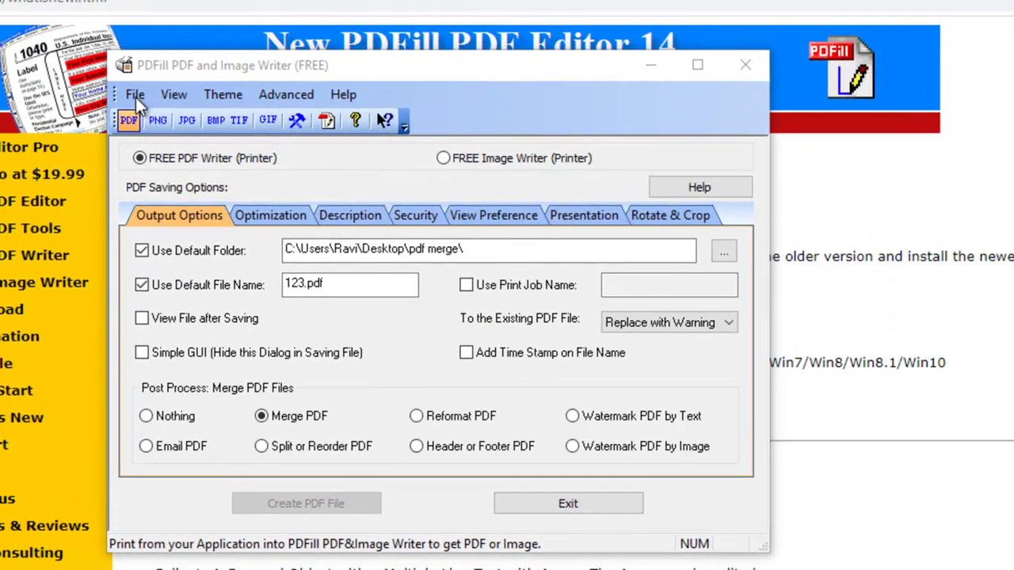
{"action": "left_click", "coordinate": [136, 97]}
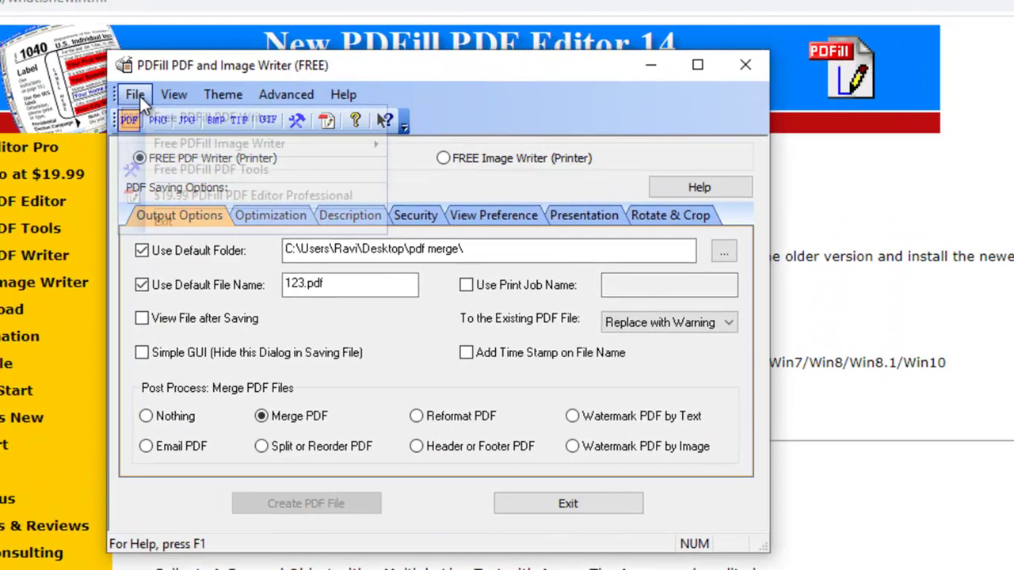
{"action": "left_click", "coordinate": [190, 171]}
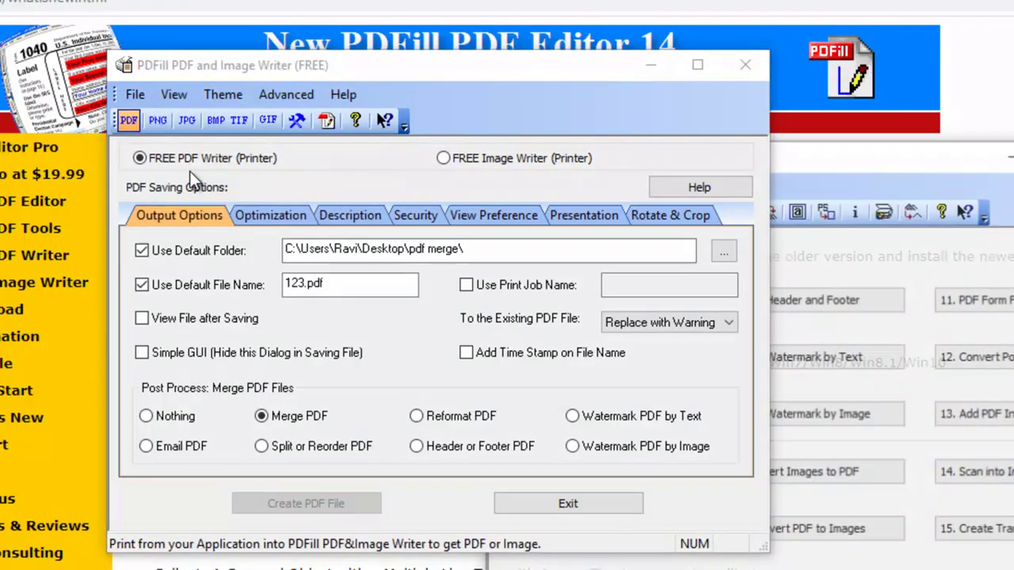
{"action": "left_click", "coordinate": [745, 67]}
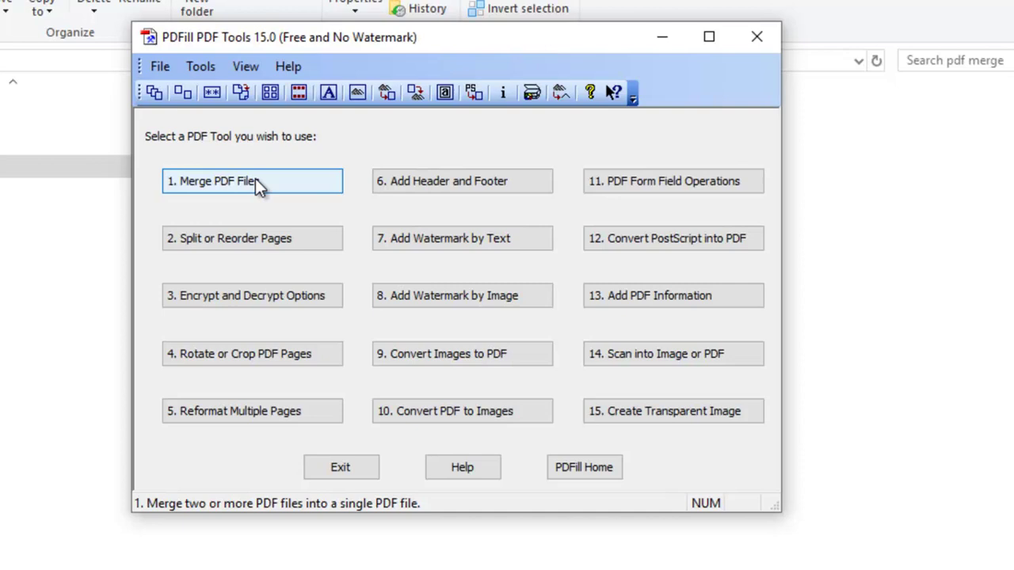
Start Merge PDF Files and add 1.pdf, 2.pdf and 3.pdf from the pdf merge folder
{"action": "left_click", "coordinate": [255, 180]}
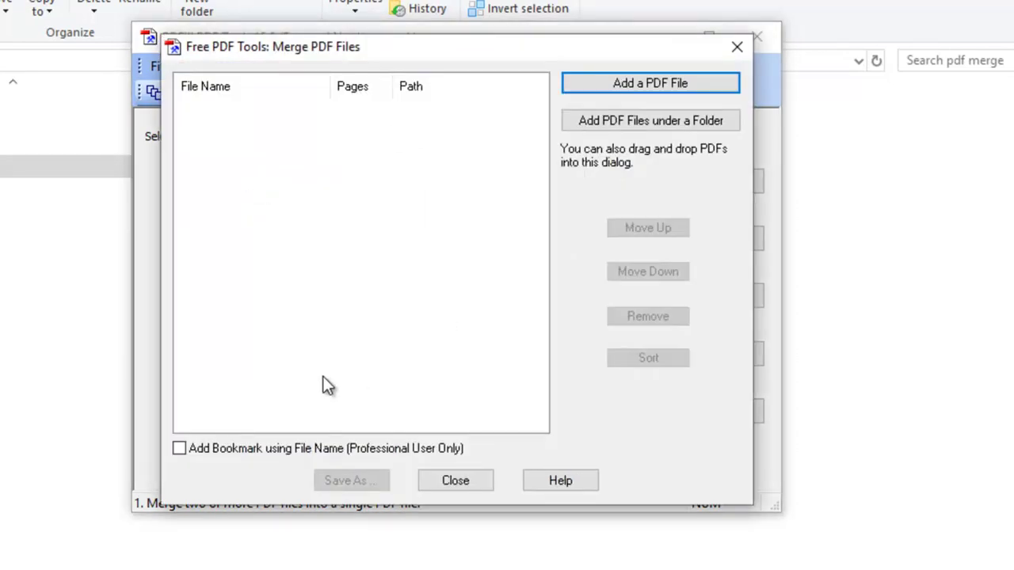
{"action": "left_click", "coordinate": [639, 82]}
{"action": "left_click", "coordinate": [618, 121]}
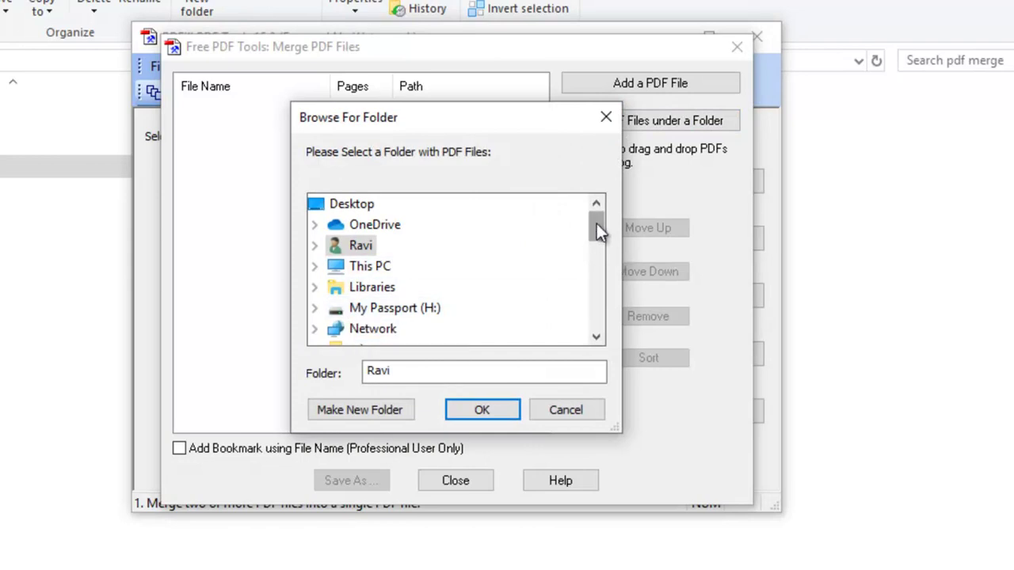
{"action": "left_click_drag", "start_coordinate": [596, 223], "coordinate": [606, 290]}
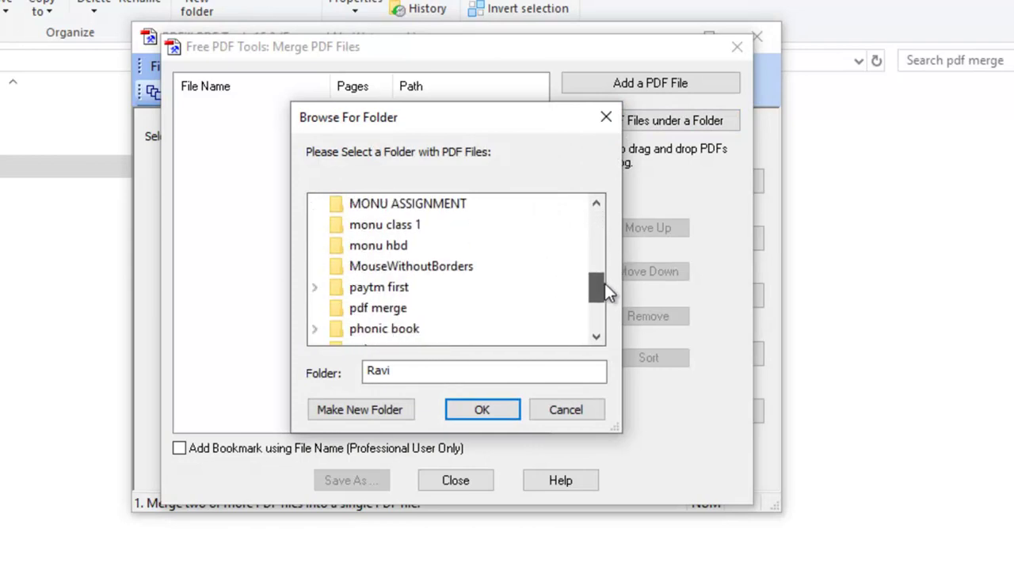
{"action": "left_click", "coordinate": [423, 265]}
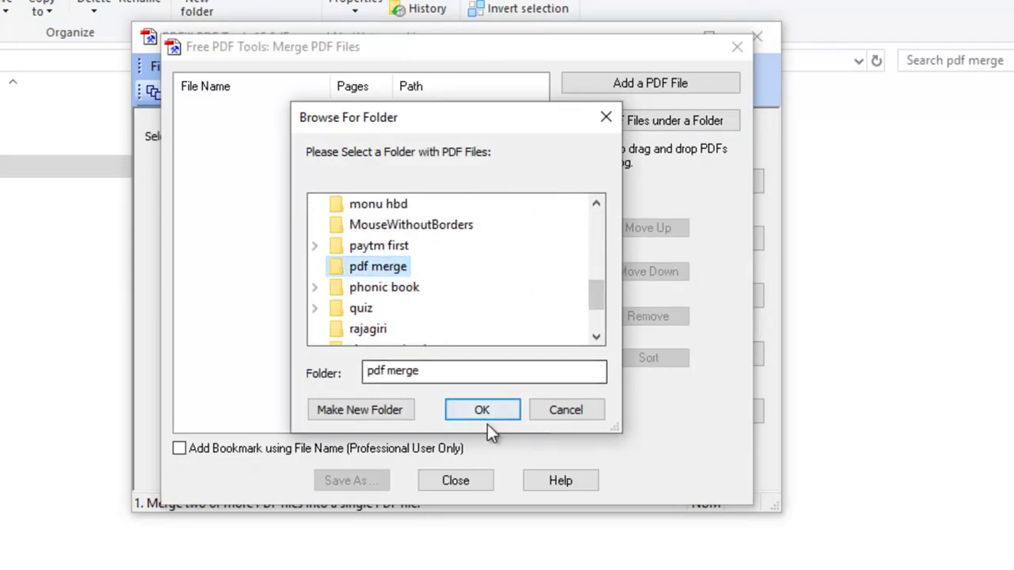
{"action": "left_click", "coordinate": [498, 406]}
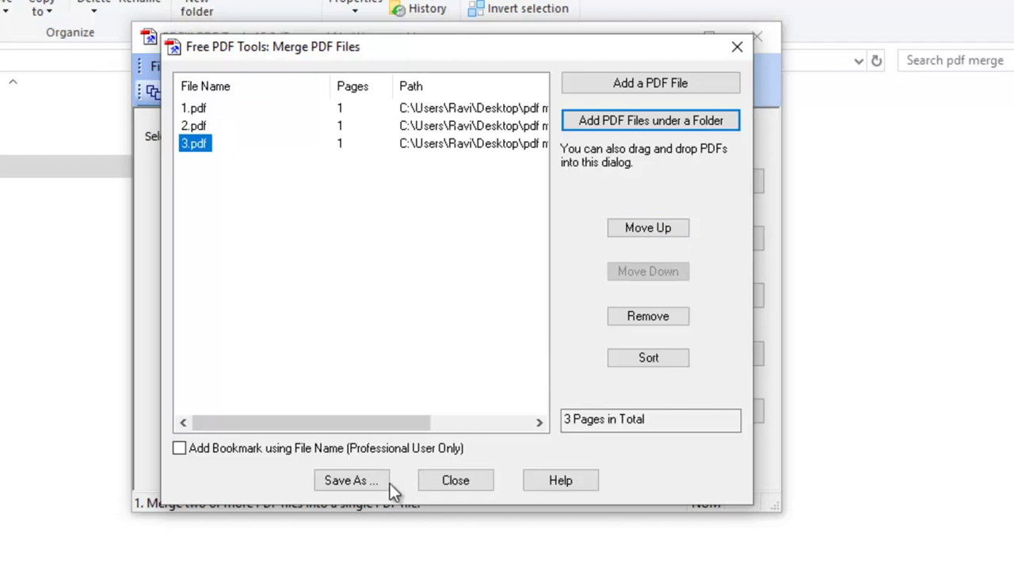
Save the merged output under the file name 4, producing 4.pdf, which opens in Acrobat
{"action": "left_click", "coordinate": [363, 483]}
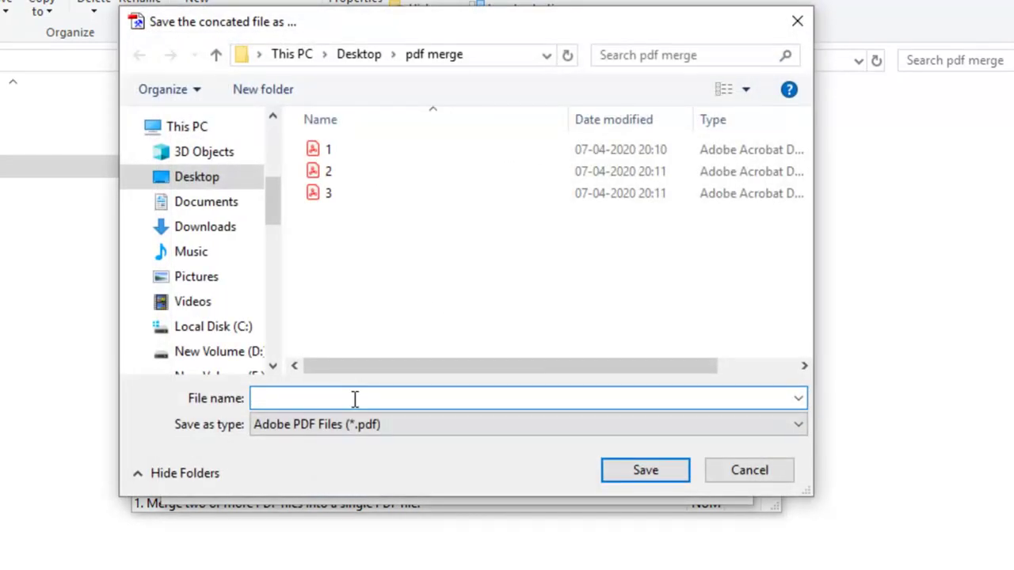
{"action": "type", "text": "4"}
{"action": "left_click", "coordinate": [624, 475]}
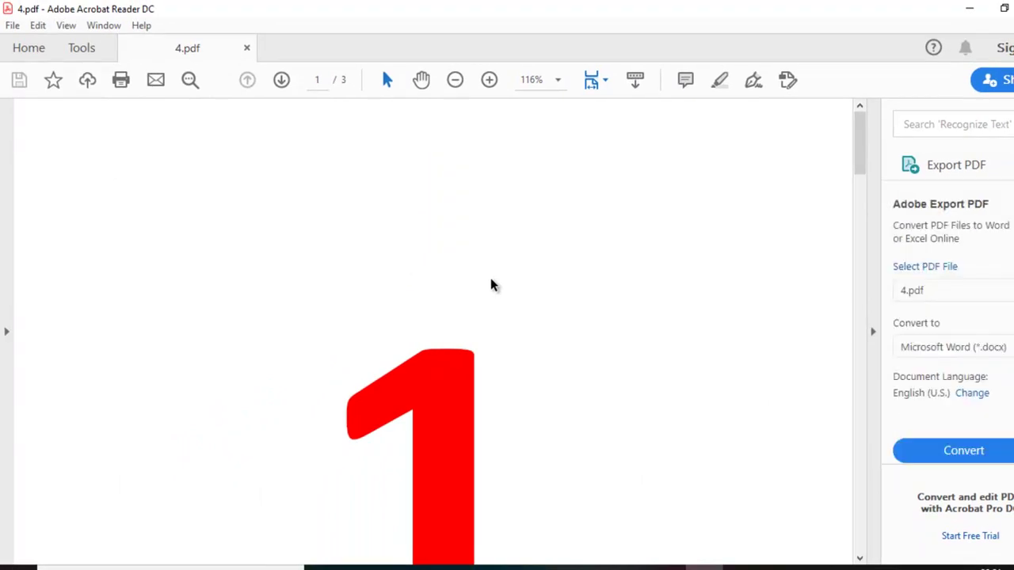
Scroll through 4.pdf from page 1 to page 3, confirming the red 1, 2 and 3
{"action": "scroll", "coordinate": [491, 285], "scroll_direction": "down", "scroll_amount": 1}
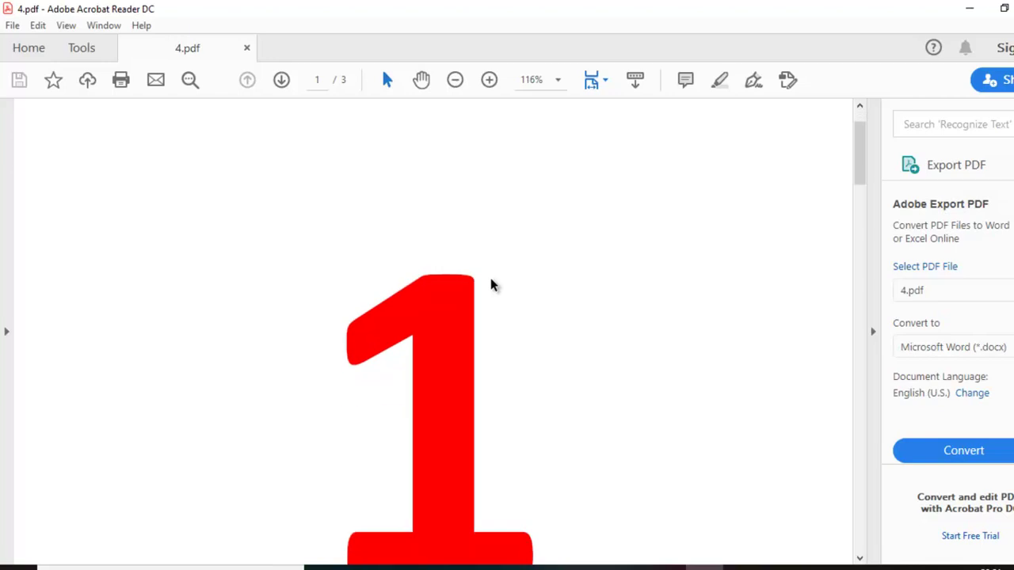
{"action": "scroll", "coordinate": [491, 285], "scroll_direction": "down", "scroll_amount": 3}
{"action": "scroll", "coordinate": [491, 285], "scroll_direction": "down", "scroll_amount": 3}
{"action": "scroll", "coordinate": [491, 285], "scroll_direction": "down", "scroll_amount": 5}
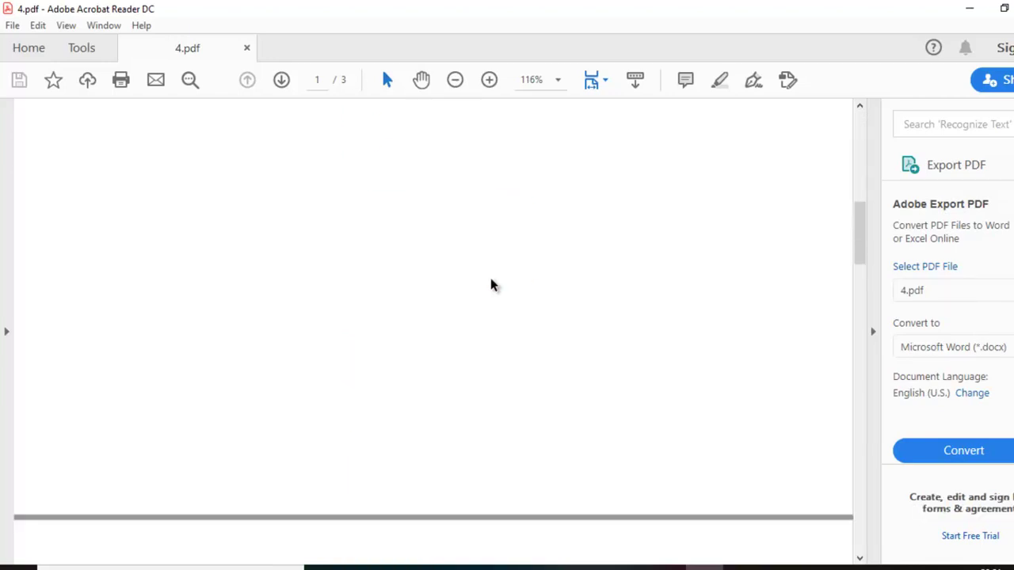
{"action": "scroll", "coordinate": [490, 285], "scroll_direction": "down", "scroll_amount": 6}
{"action": "scroll", "coordinate": [491, 285], "scroll_direction": "down", "scroll_amount": 5}
{"action": "scroll", "coordinate": [491, 285], "scroll_direction": "down", "scroll_amount": 4}
{"action": "scroll", "coordinate": [491, 285], "scroll_direction": "down", "scroll_amount": 5}
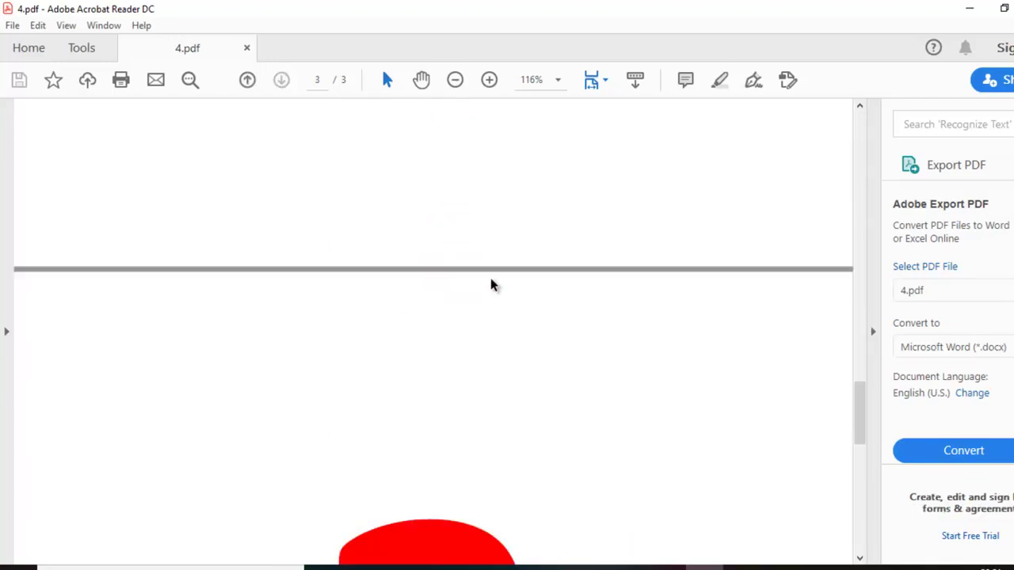
{"action": "scroll", "coordinate": [491, 285], "scroll_direction": "down", "scroll_amount": 5}
{"action": "scroll", "coordinate": [489, 285], "scroll_direction": "down", "scroll_amount": 8}
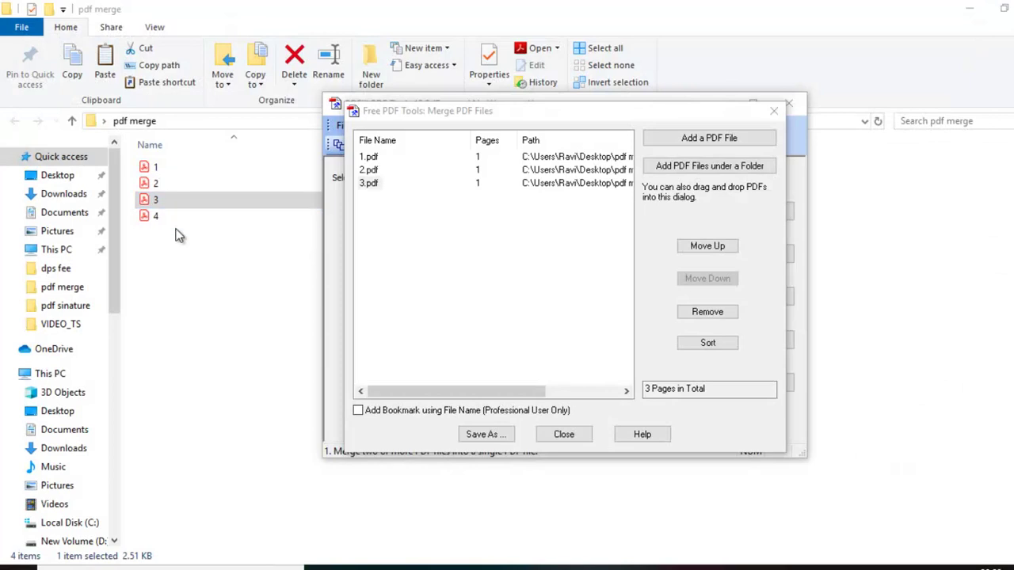
Close the Merge PDF Files dialog to return to the PDFill PDF Tools main window
{"action": "left_click", "coordinate": [562, 440]}
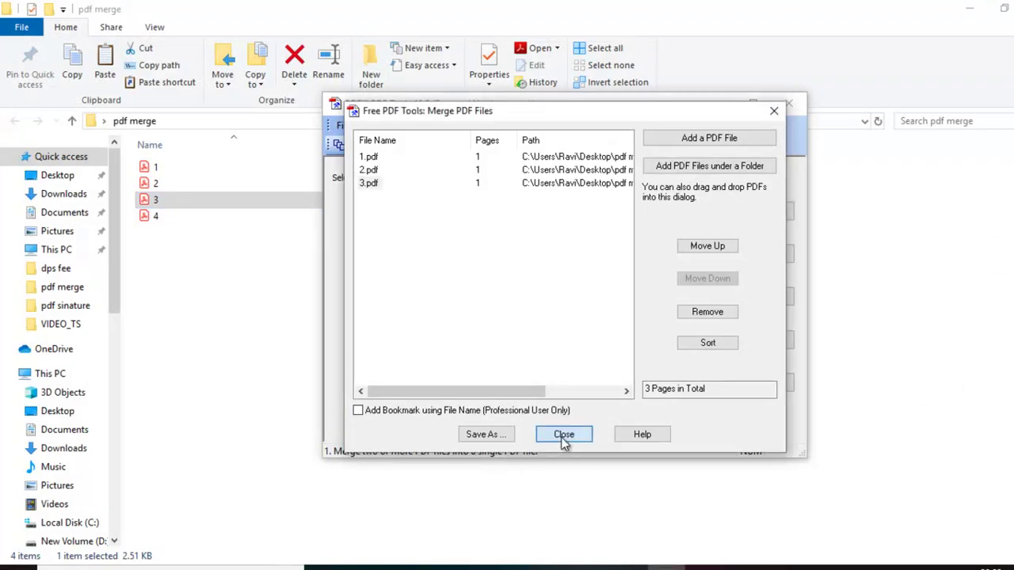